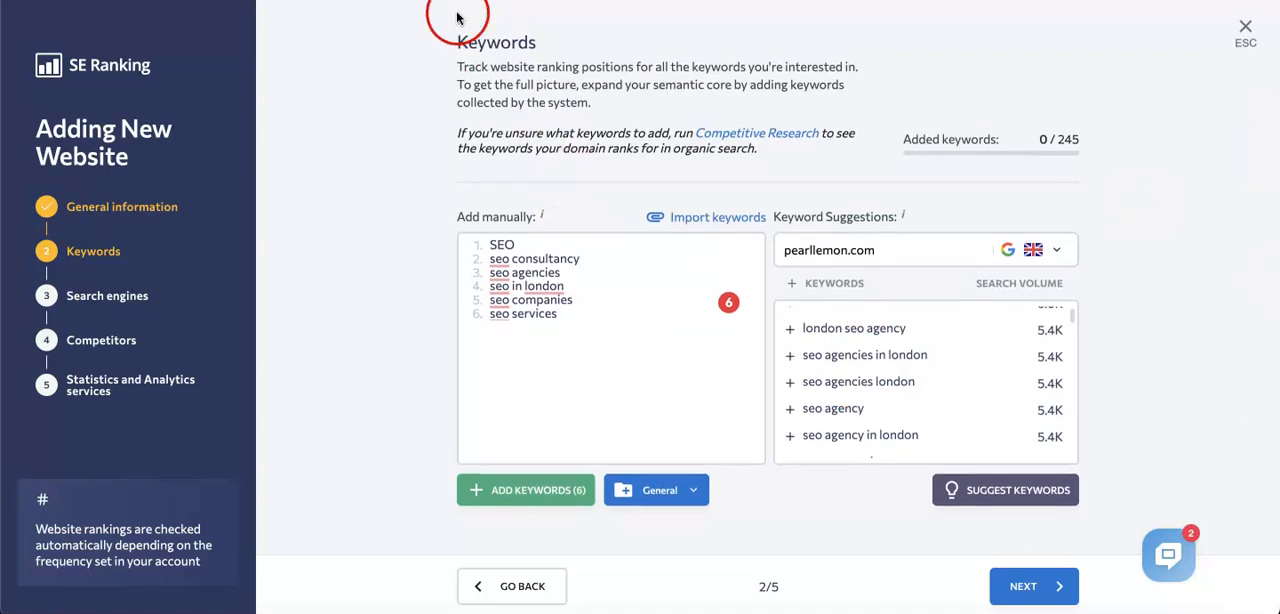
# Step: Add the manually entered SEO keywords to the project and continue to the search engine setup
pyautogui.click(1013, 592)
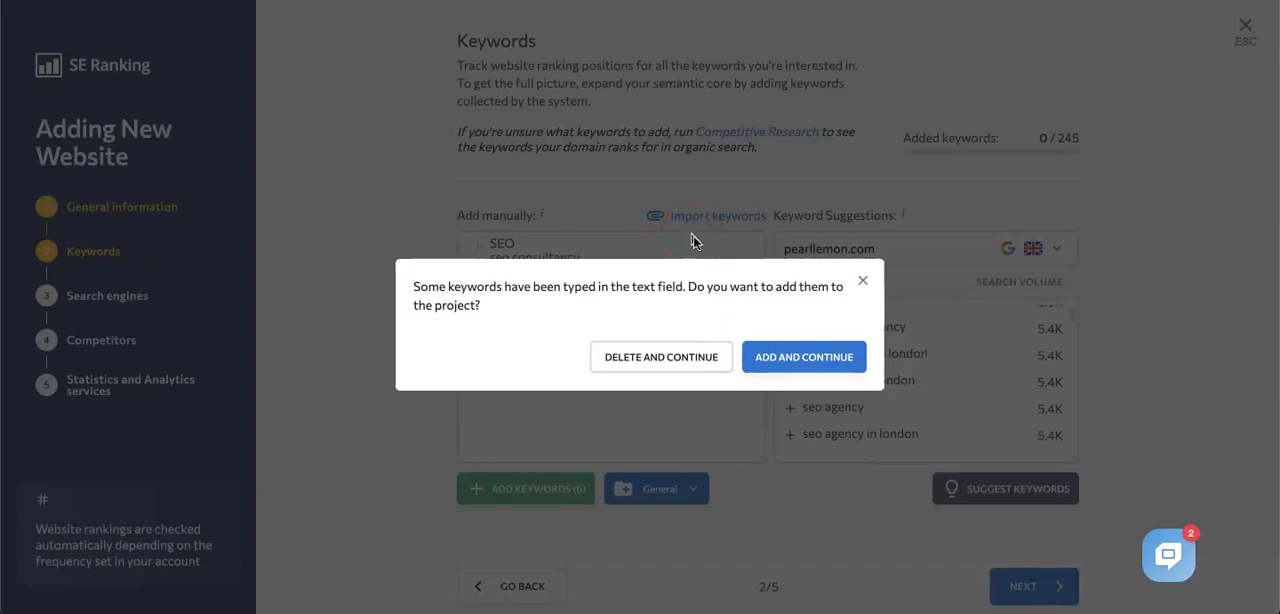
pyautogui.click(795, 364)
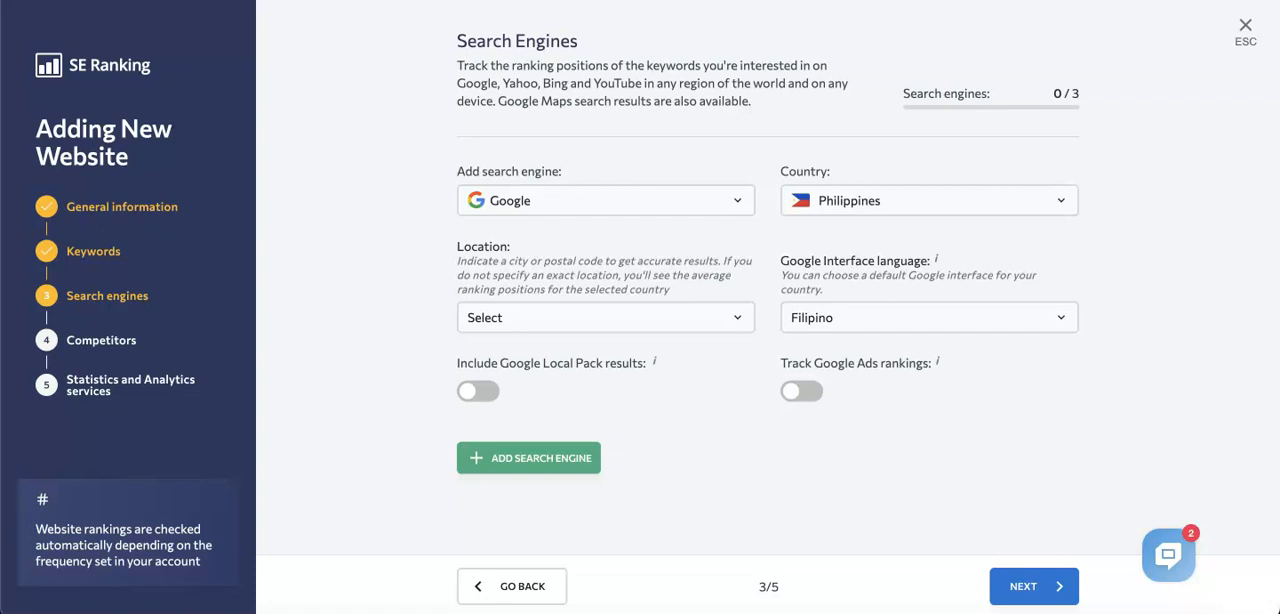
# Step: Choose Google as the search engine and set its country to United Kingdom of Great Britain and Northern Ireland
pyautogui.click(504, 199)
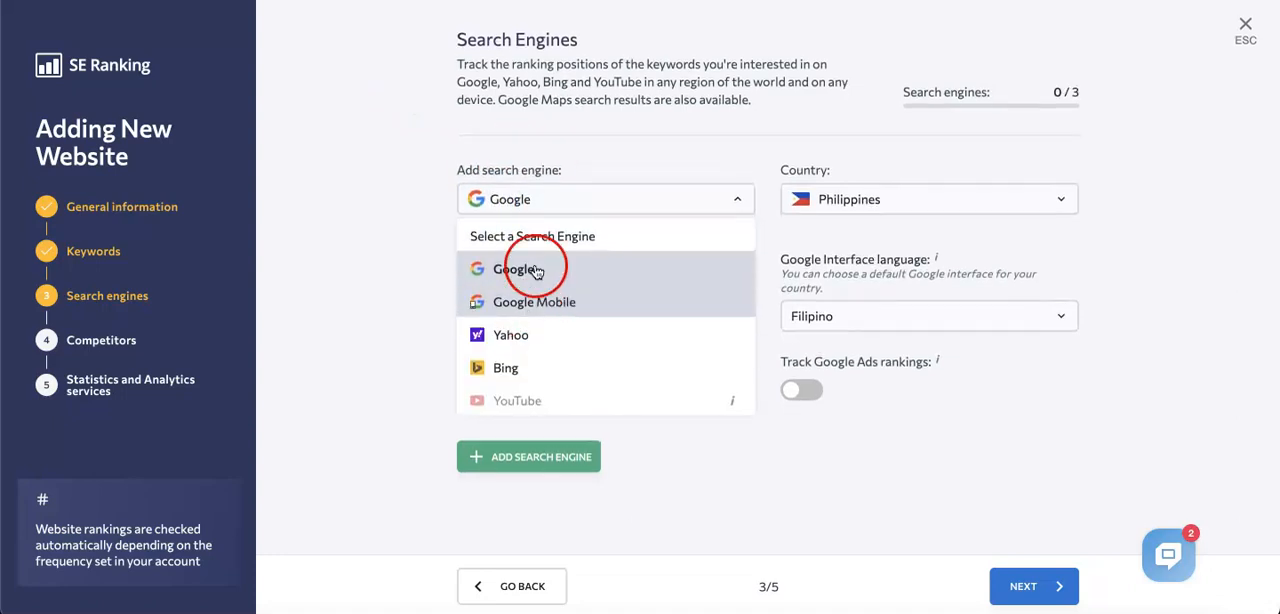
pyautogui.scroll(-1, 535, 343)
pyautogui.scroll(1, 536, 343)
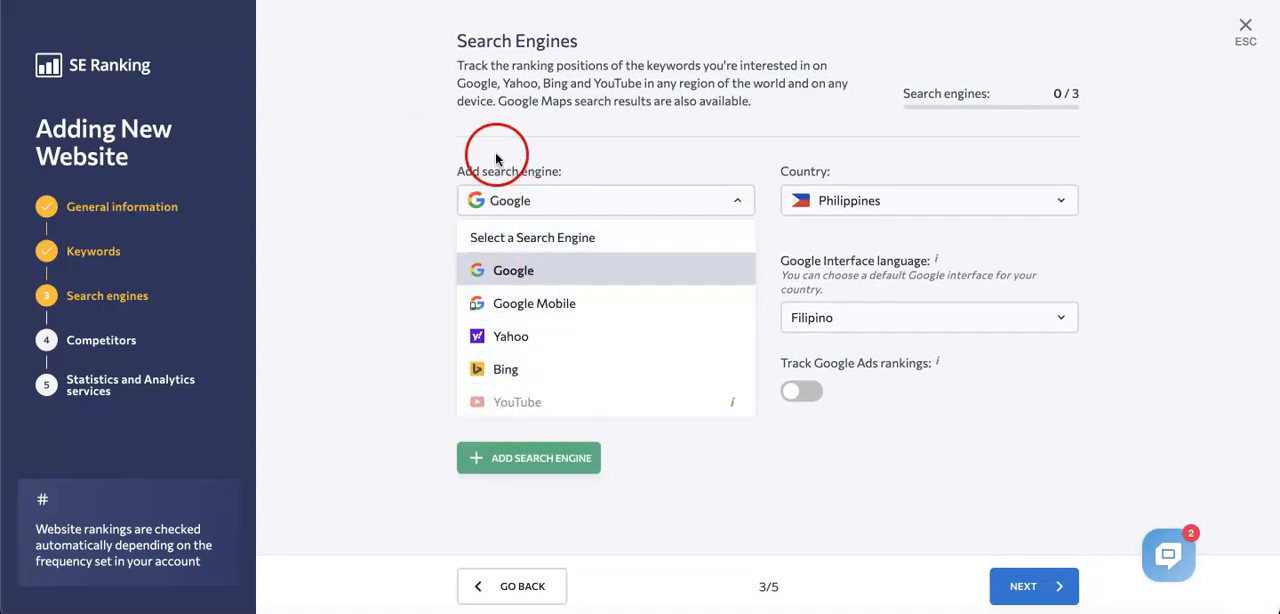
pyautogui.click(535, 268)
pyautogui.click(878, 200)
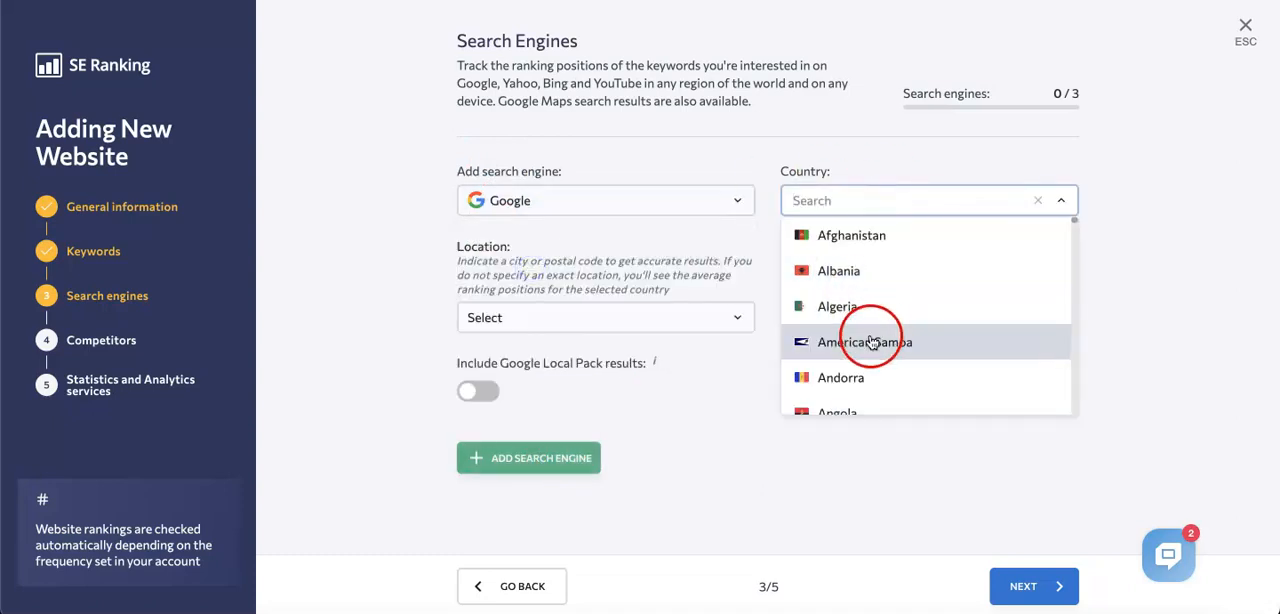
pyautogui.write('uni')
pyautogui.click(914, 341)
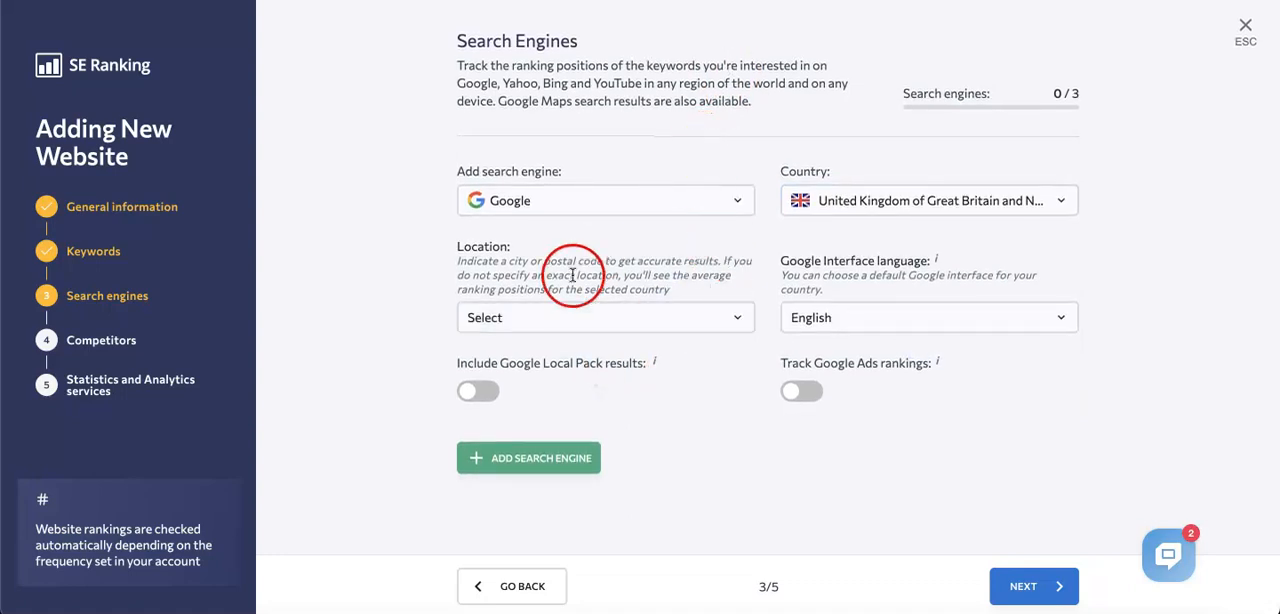
# Step: Set the Google tracking location to London, England, United Kingdom
pyautogui.click(620, 332)
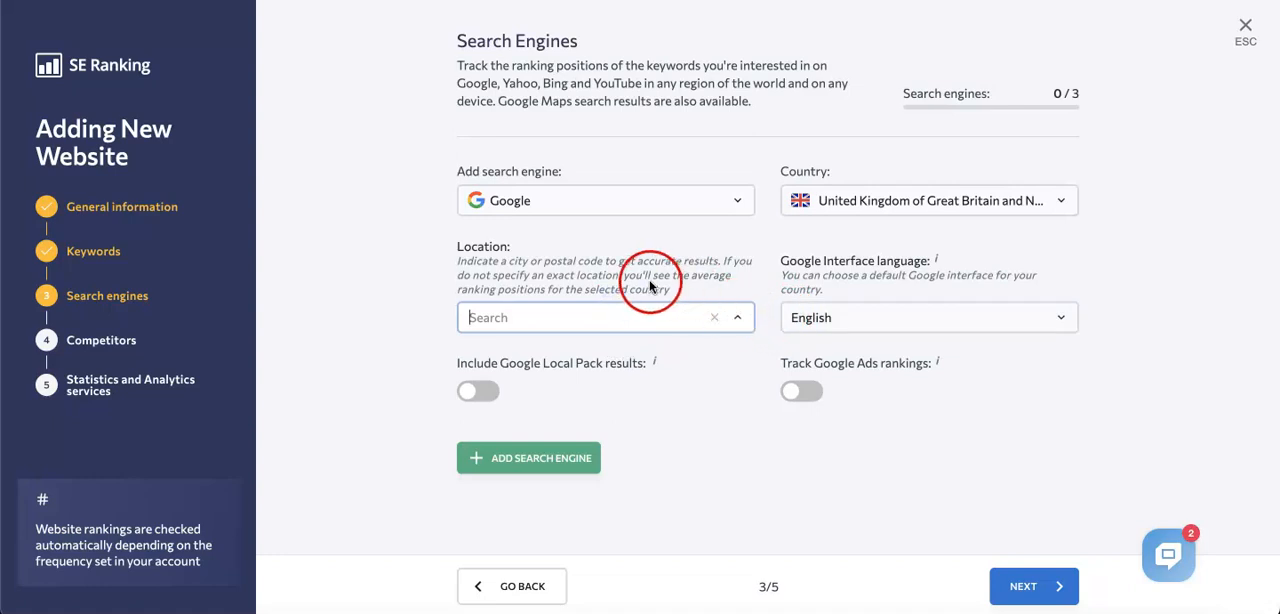
pyautogui.moveTo(489, 262); pyautogui.dragTo(631, 262)
pyautogui.click(586, 317)
pyautogui.write('lonfon')
pyautogui.press('BackSpace')
pyautogui.press('BackSpace')
pyautogui.press('BackSpace')
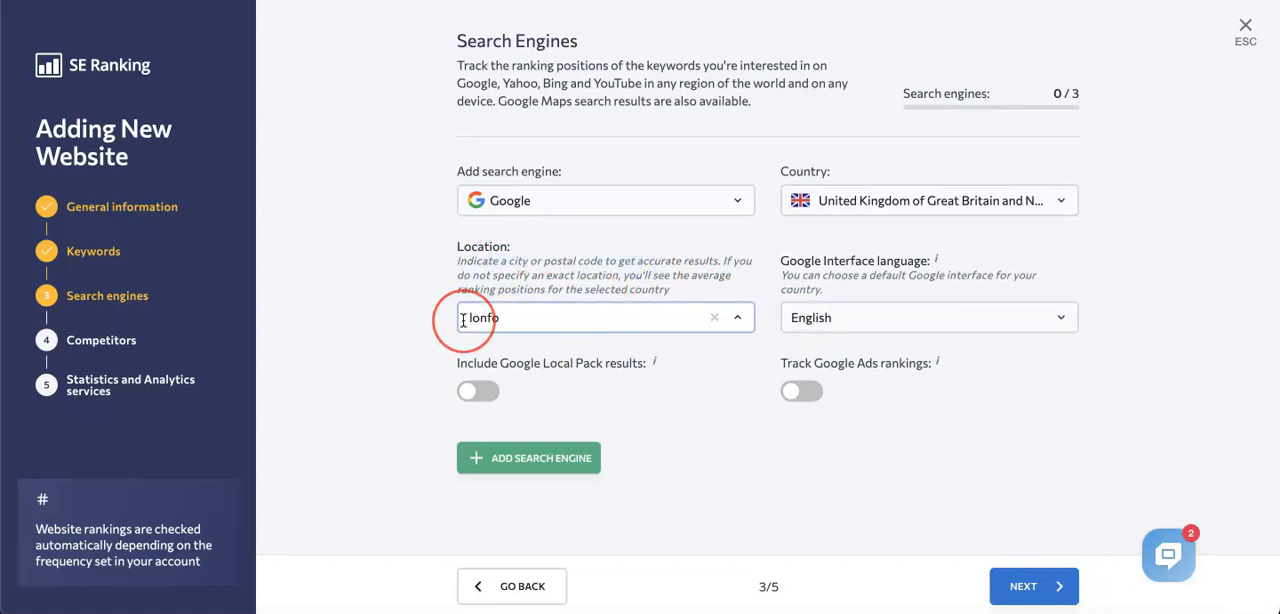
pyautogui.write('don')
pyautogui.click(745, 318)
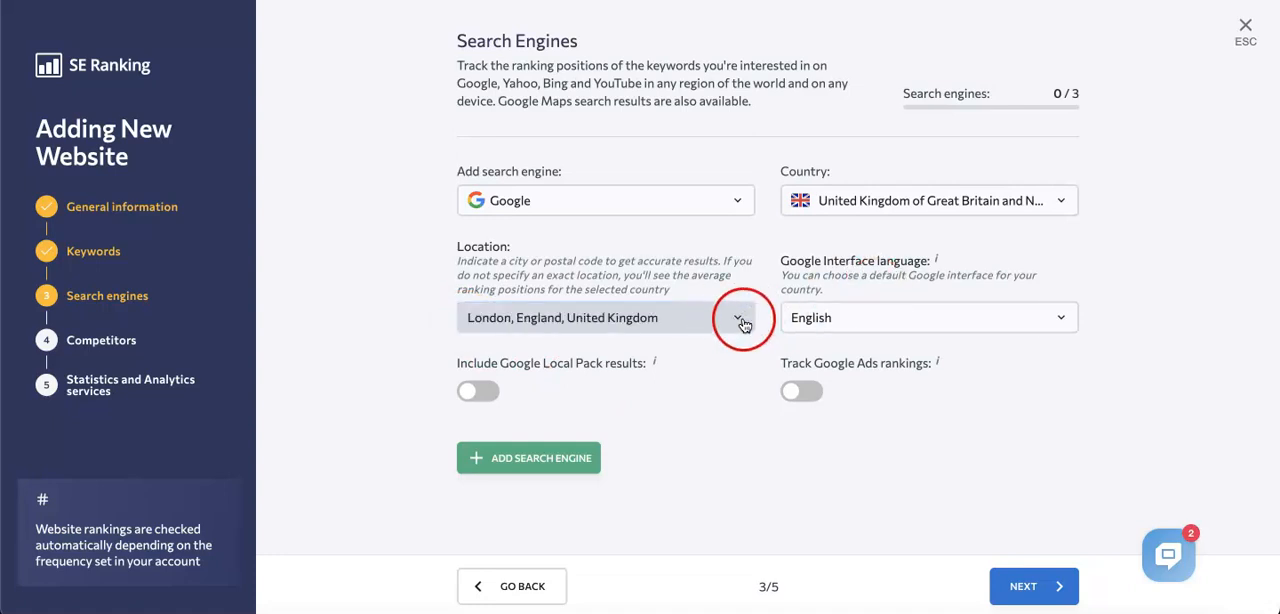
pyautogui.click(743, 321)
pyautogui.click(541, 350)
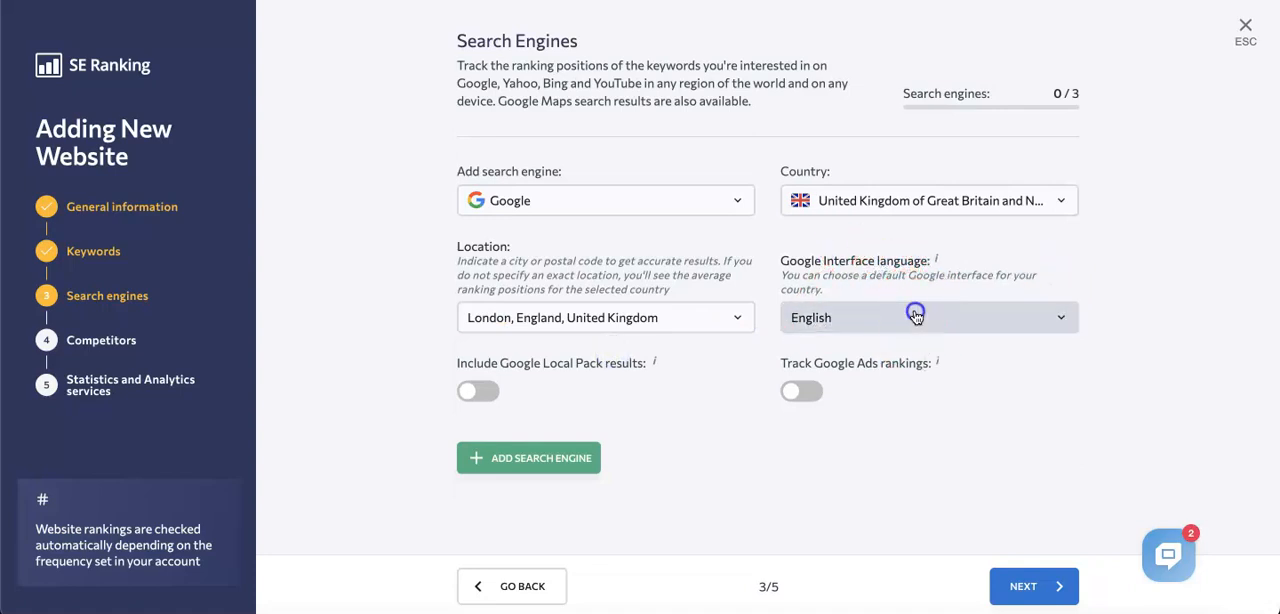
# Step: Look through the available Google interface languages and select English
pyautogui.click(915, 316)
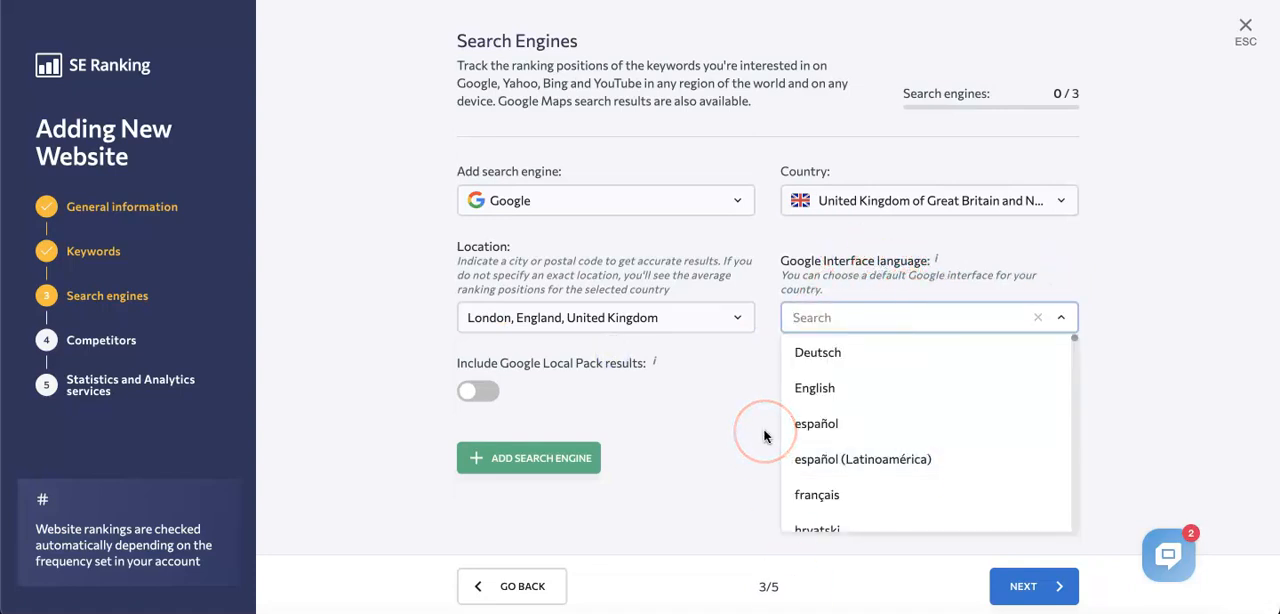
pyautogui.scroll(-5, 886, 486)
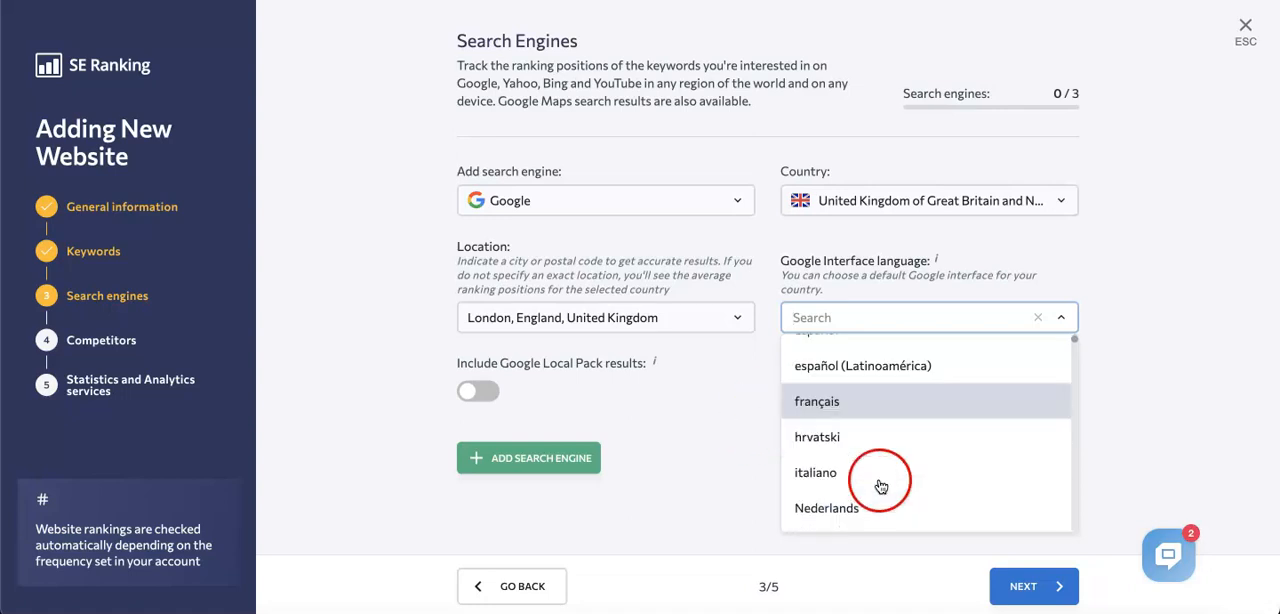
pyautogui.scroll(-10, 886, 430)
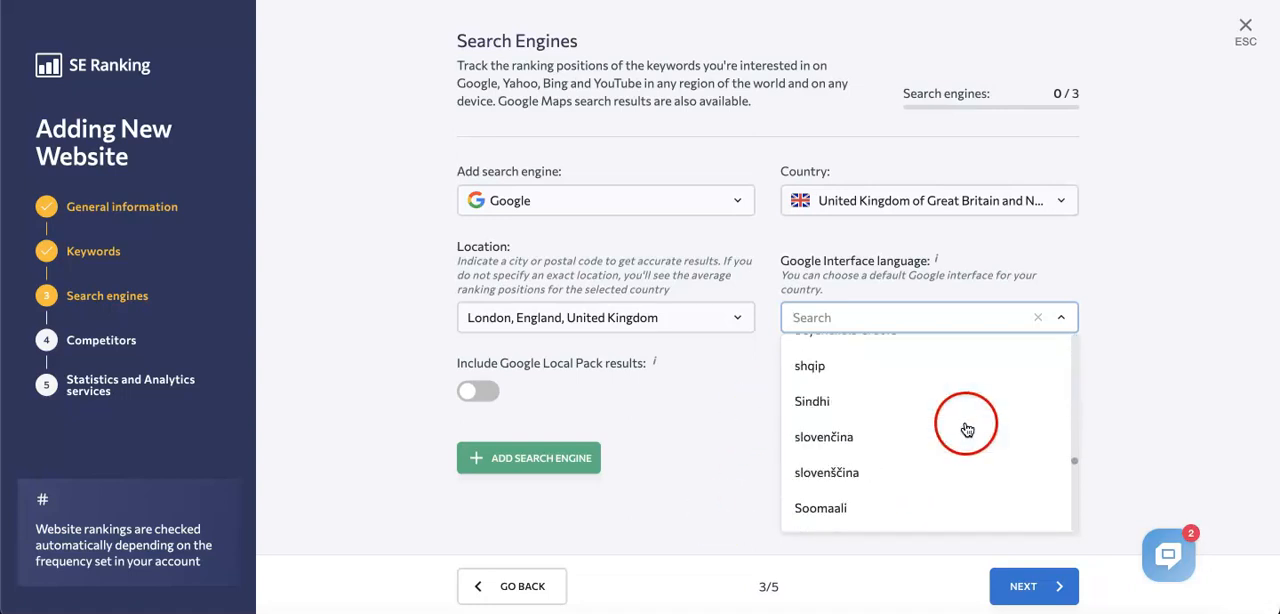
pyautogui.scroll(5, 880, 370)
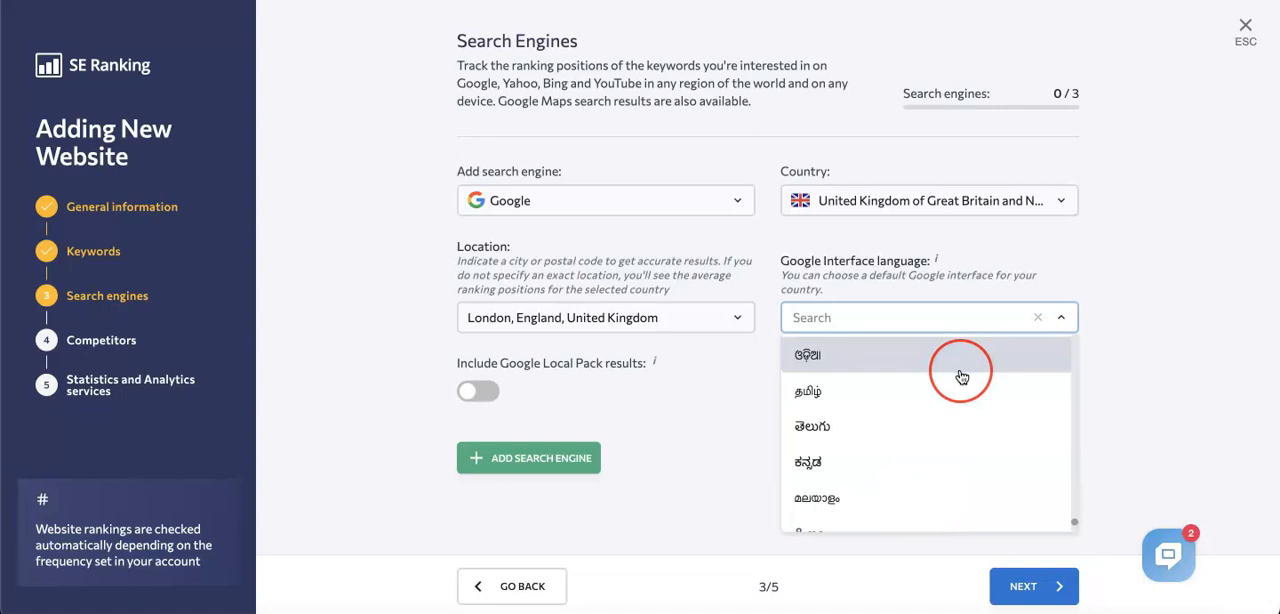
pyautogui.scroll(10, 886, 372)
pyautogui.scroll(5, 950, 375)
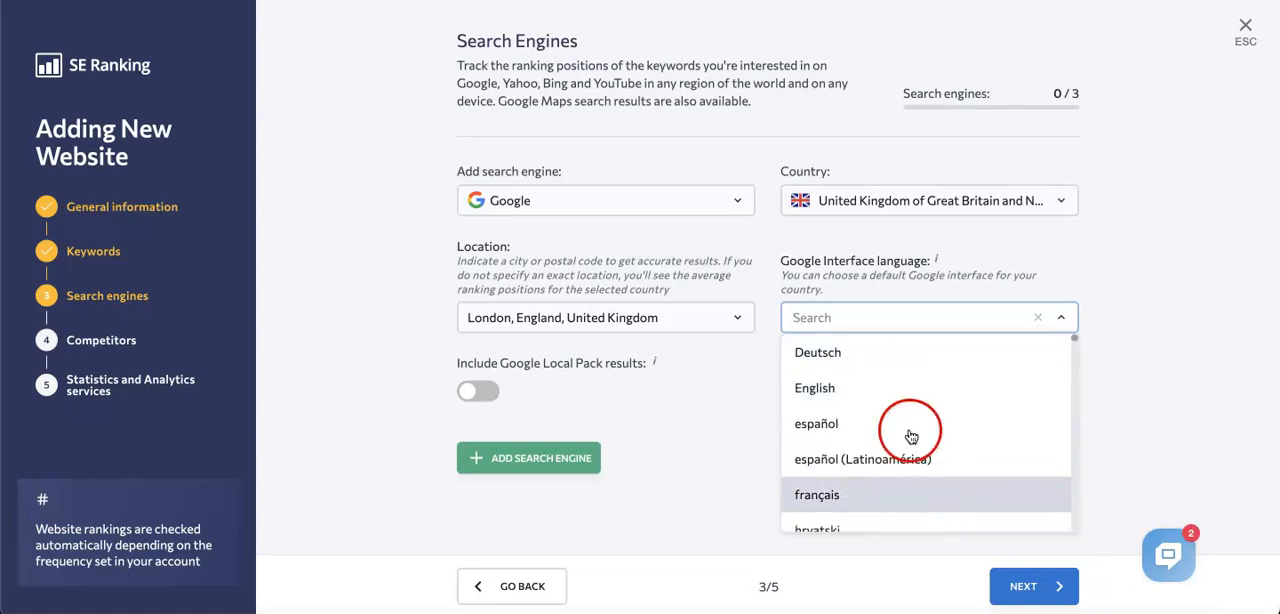
pyautogui.click(874, 386)
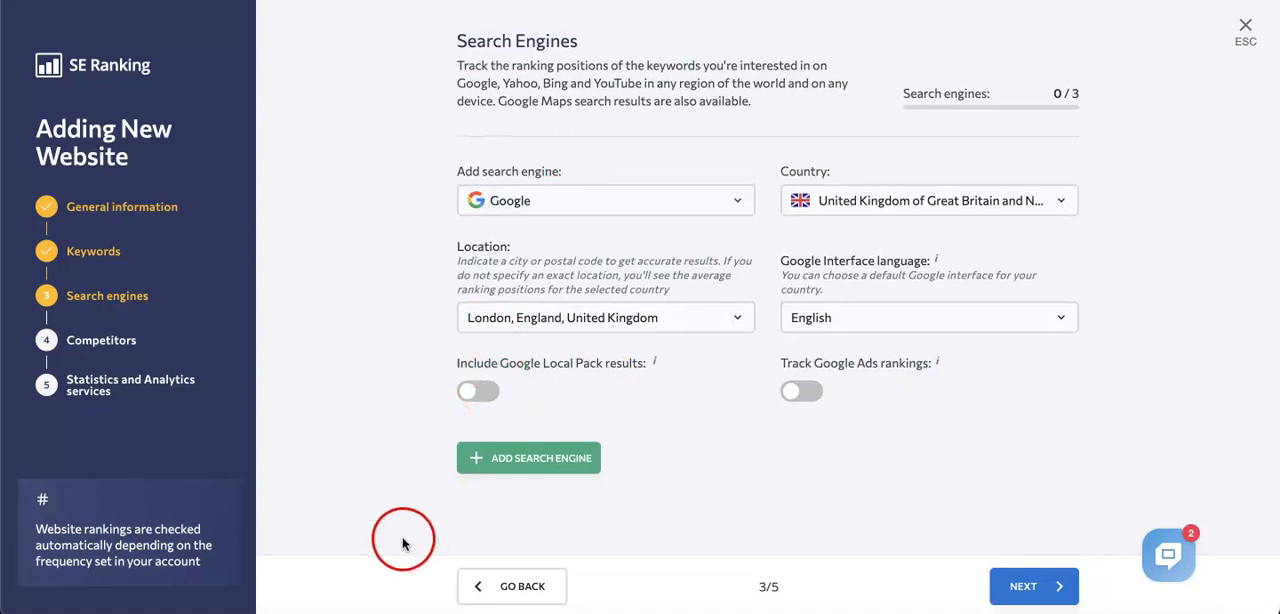
pyautogui.moveTo(655, 365)
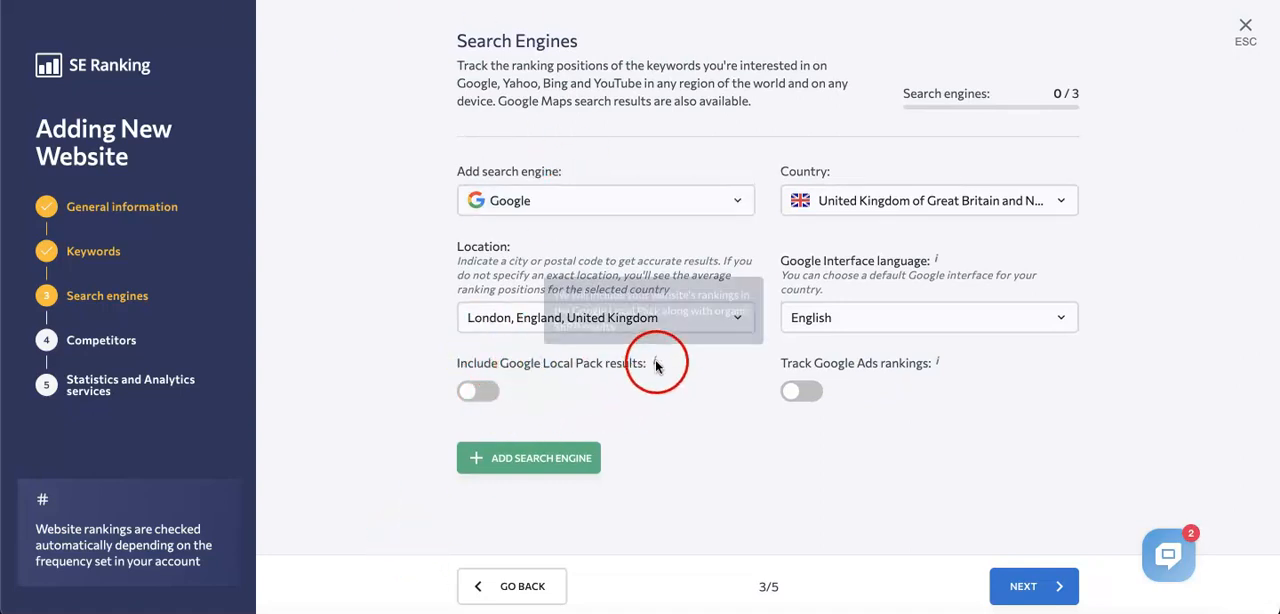
pyautogui.click(478, 391)
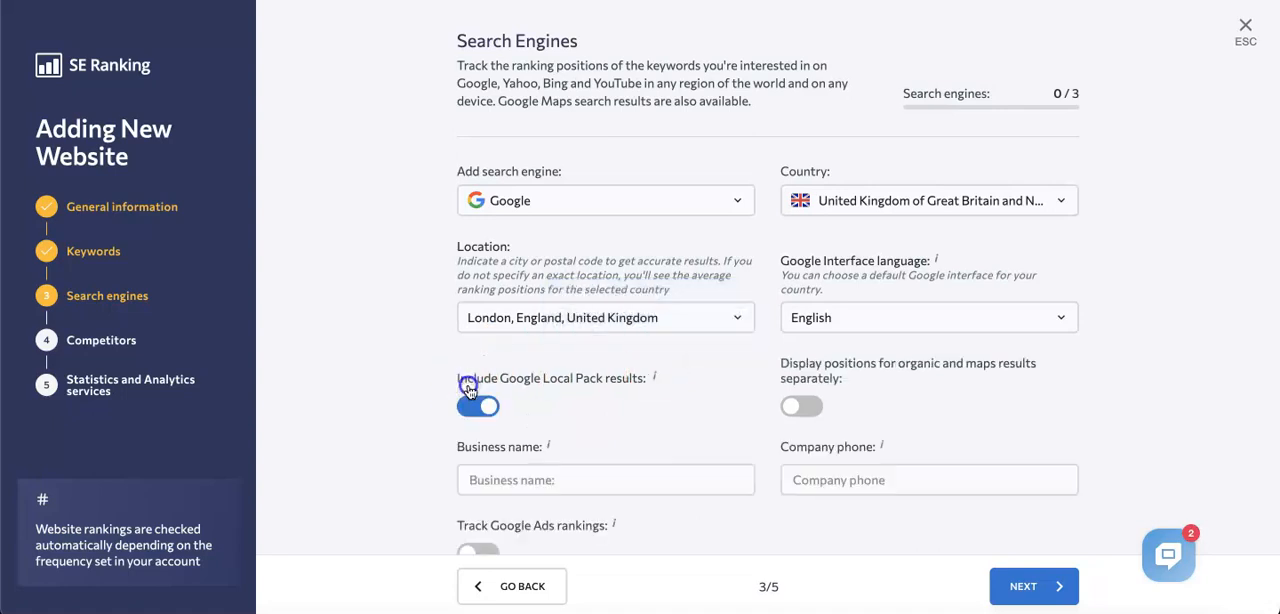
pyautogui.scroll(-1, 478, 420)
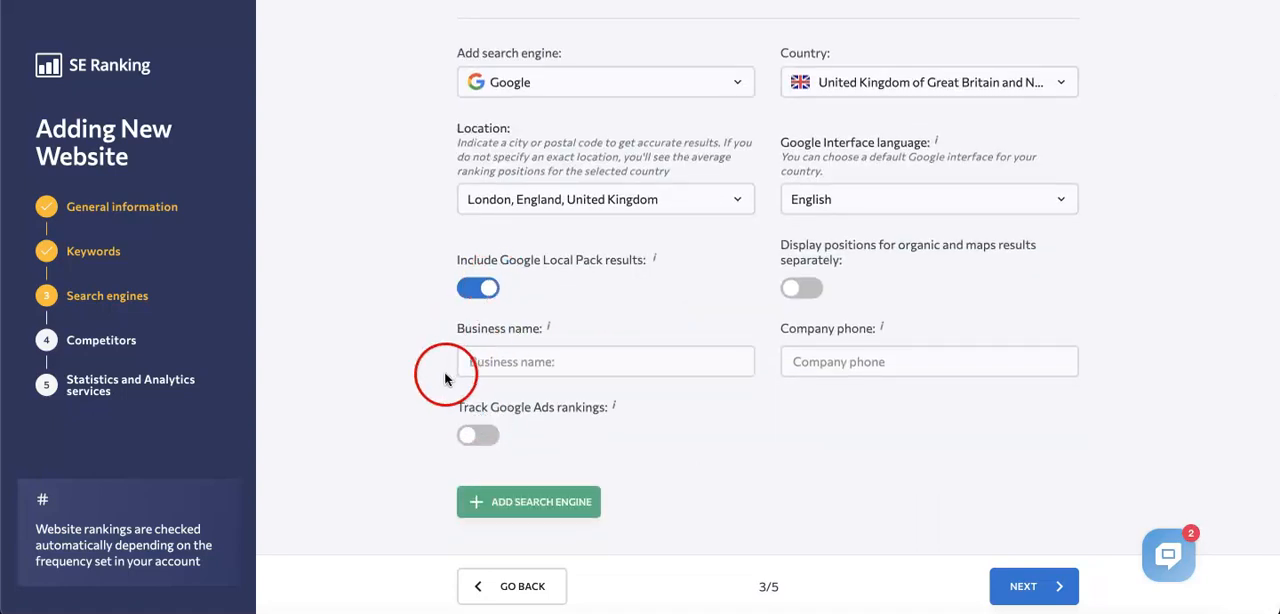
pyautogui.scroll(-1, 357, 355)
pyautogui.click(483, 271)
pyautogui.click(805, 393)
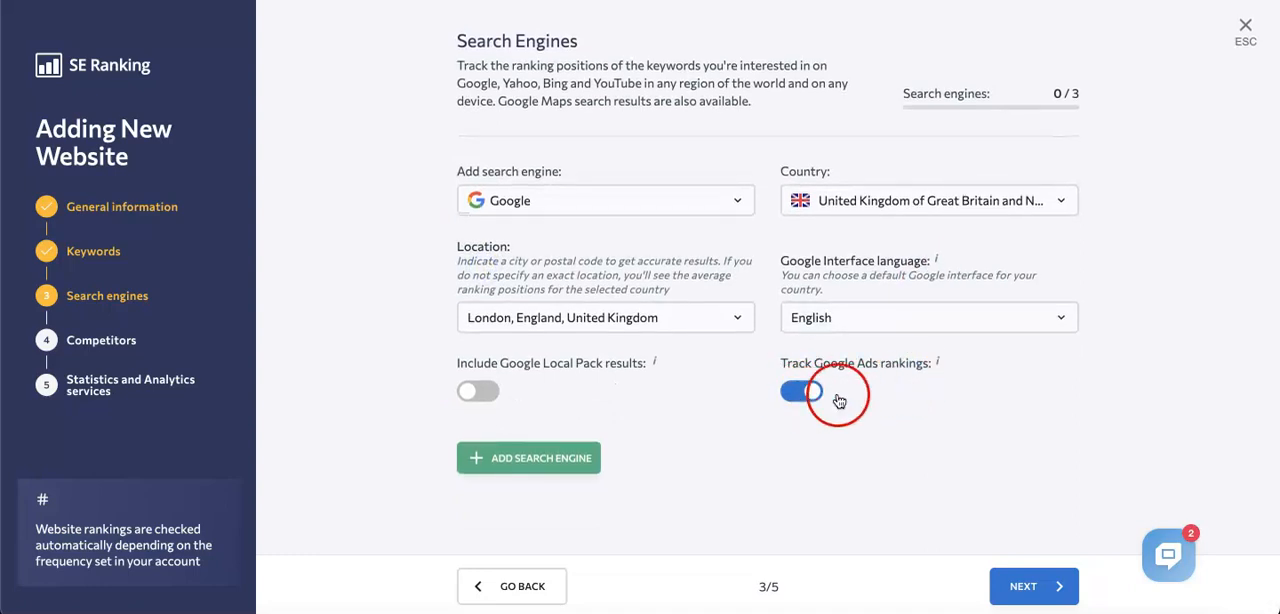
pyautogui.click(799, 396)
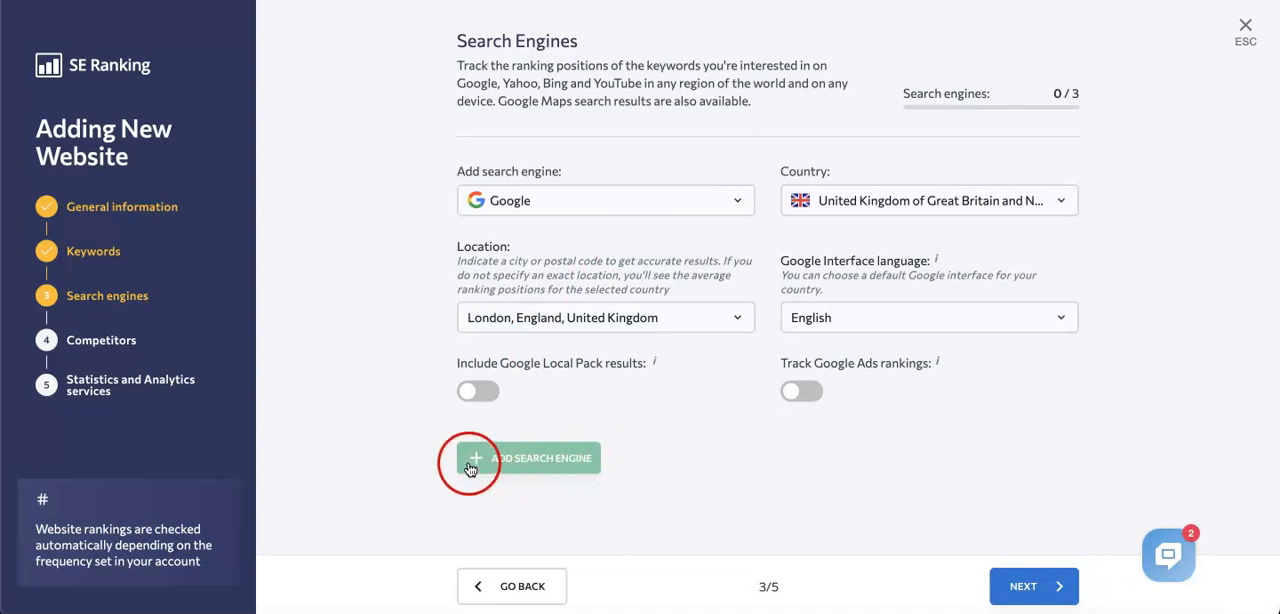
# Step: Add the configured Google search engine for London to the project's tracked engines
pyautogui.click(532, 466)
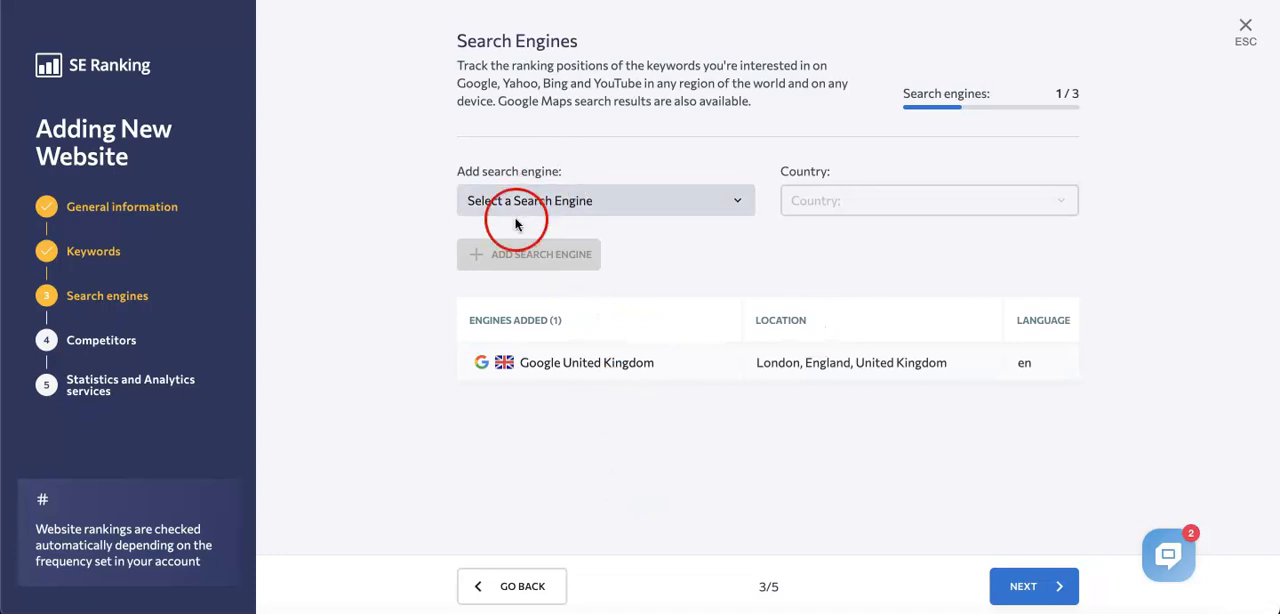
pyautogui.moveTo(723, 372)
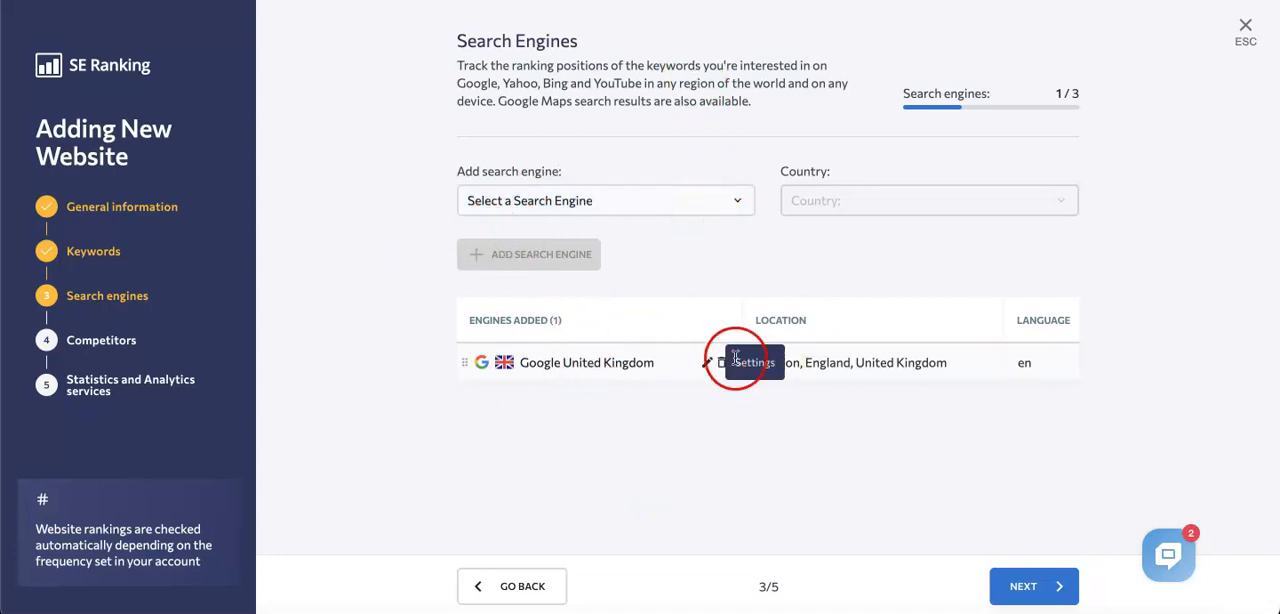
# Step: Add Yahoo as a tracked search engine with United Kingdom of Great Britain and Northern Ireland as its country
pyautogui.click(738, 202)
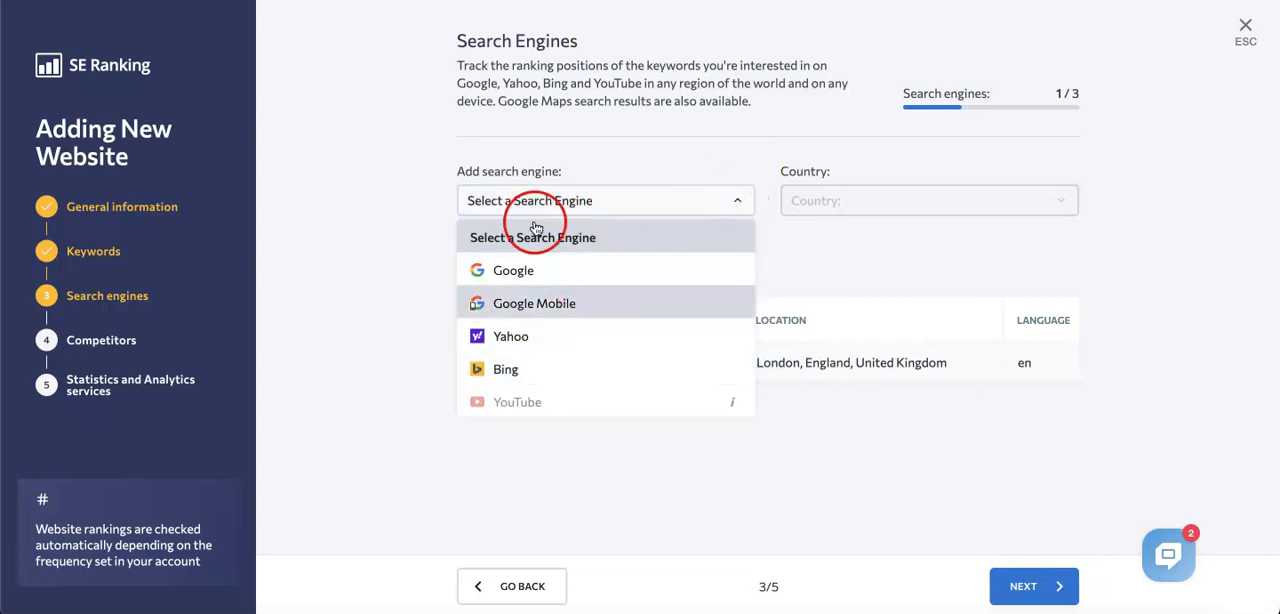
pyautogui.click(505, 336)
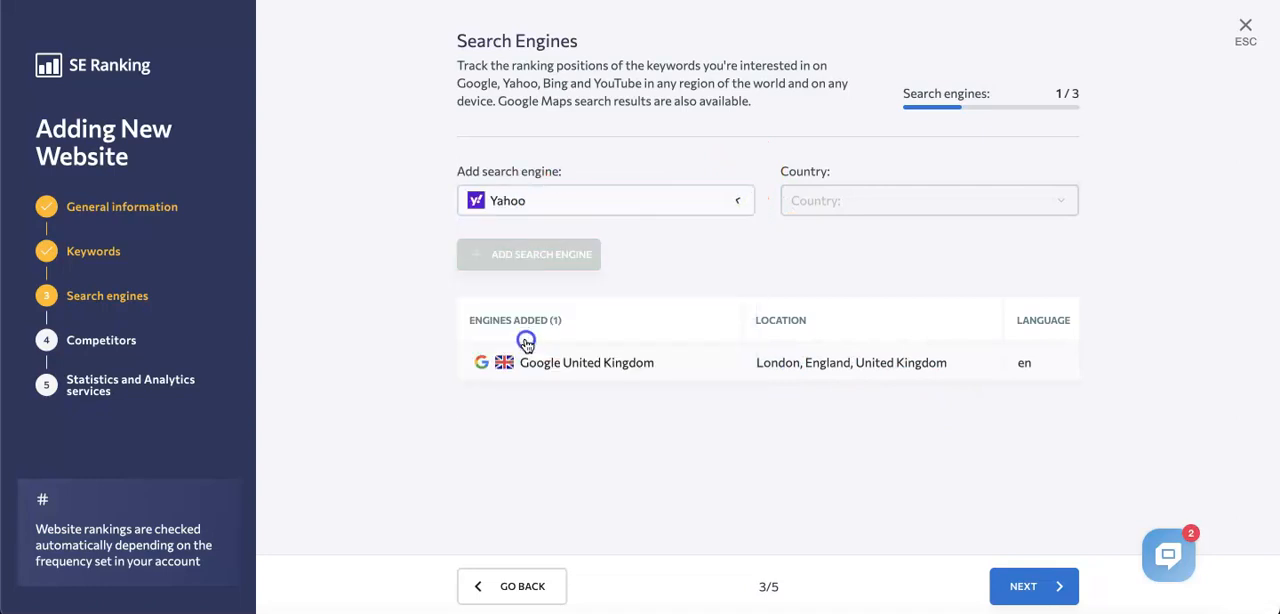
pyautogui.click(886, 201)
pyautogui.write('uni')
pyautogui.click(900, 234)
pyautogui.click(540, 262)
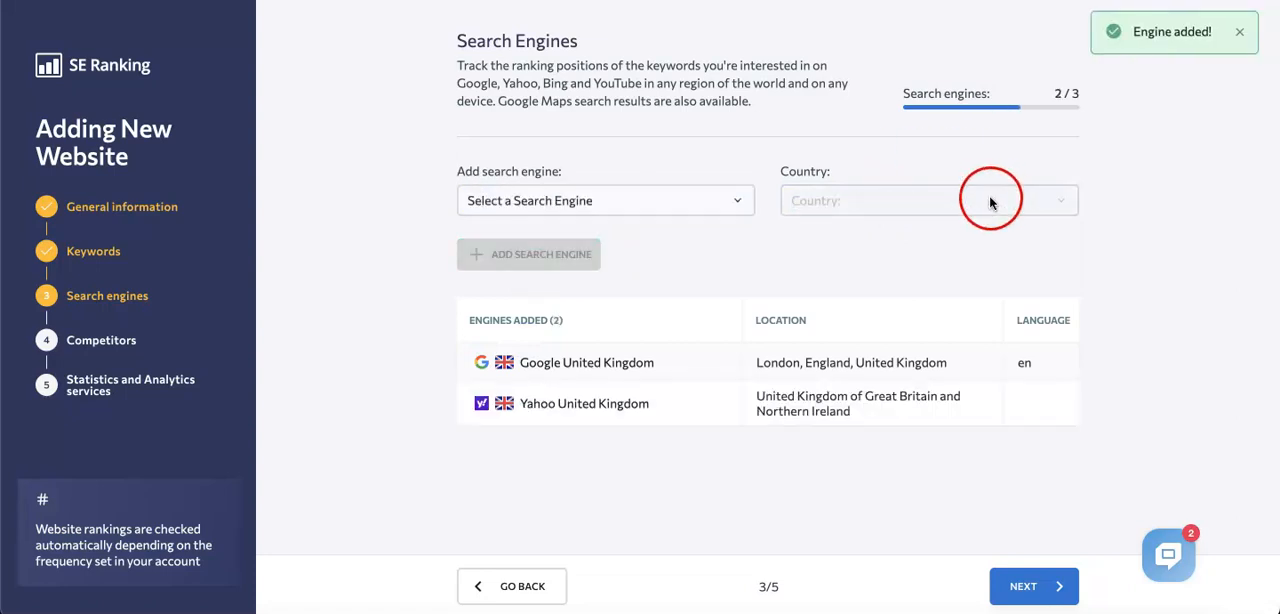
# Step: Add Bing for the United Kingdom of Great Britain and Northern Ireland as another tracked search engine
pyautogui.click(600, 200)
pyautogui.click(500, 363)
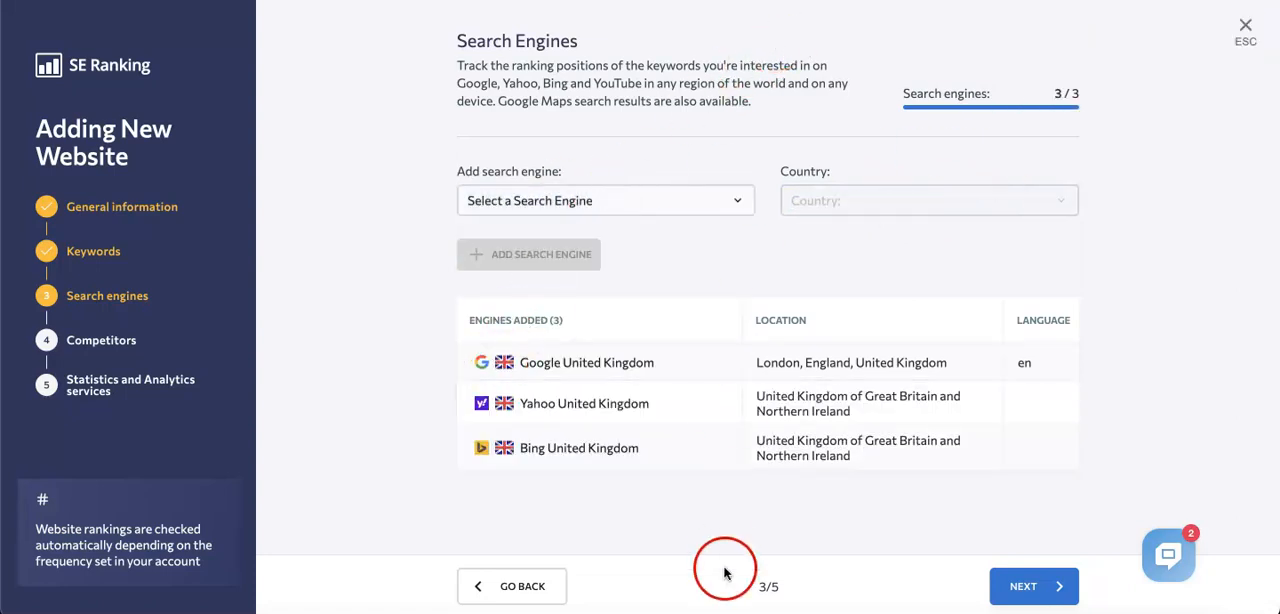